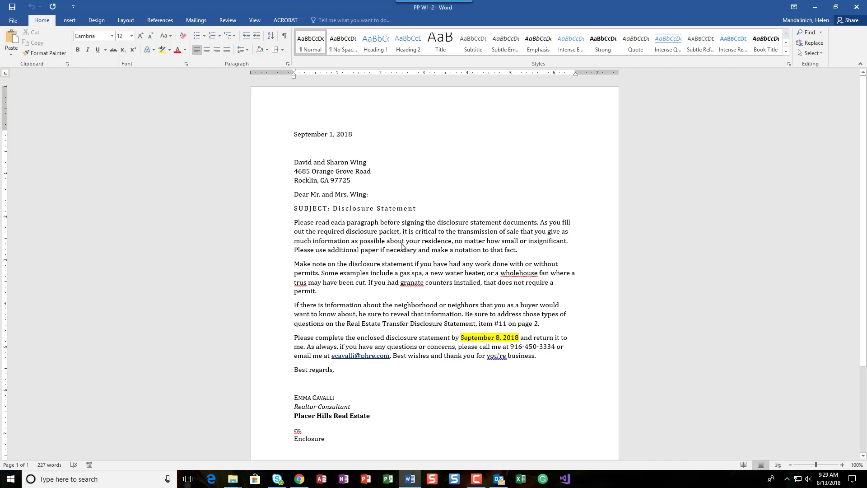
Set the font of the entire letter to Cambria
key("ctrl+a")
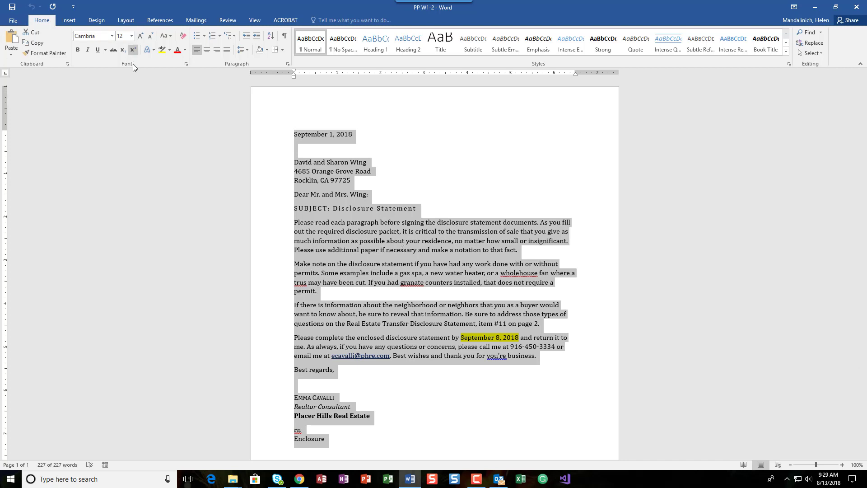
left_click(111, 36)
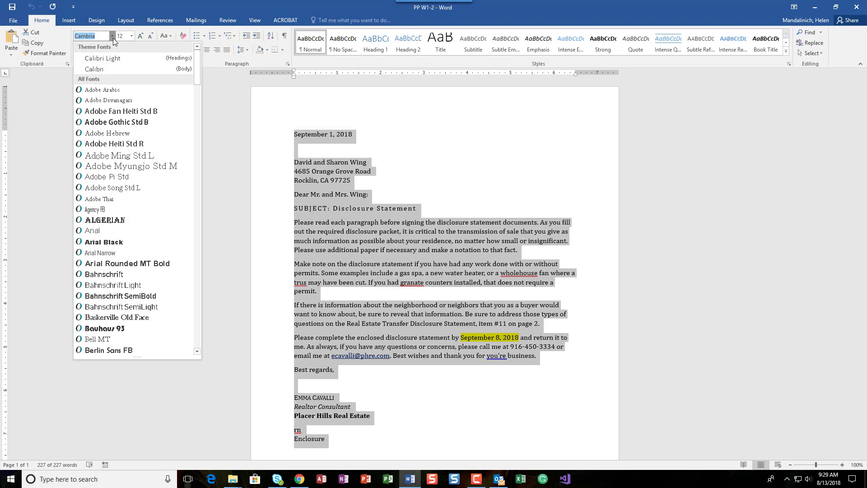
type("Ca")
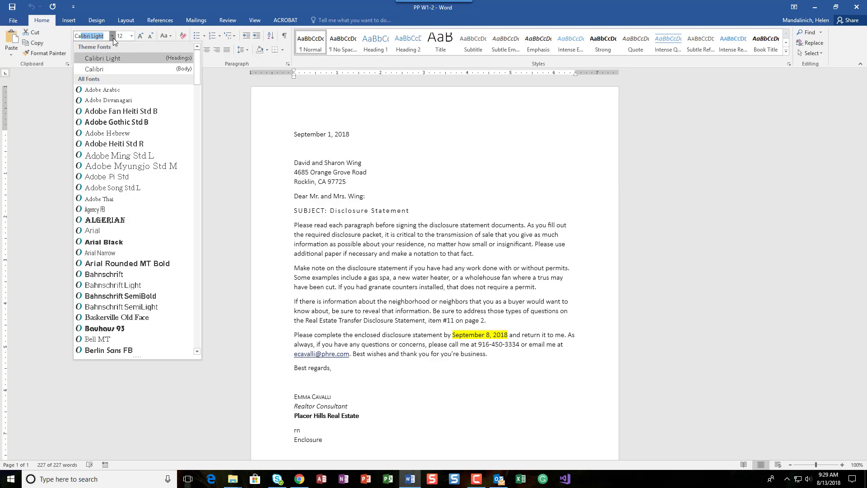
type("mbria")
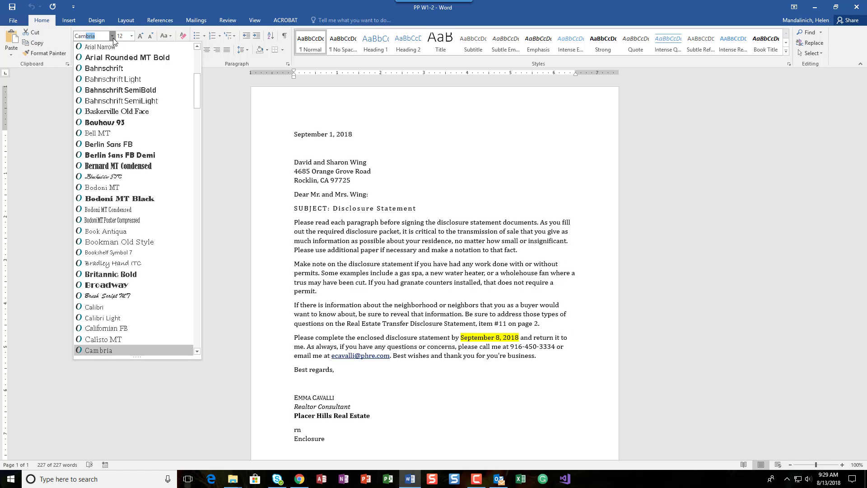
left_click(101, 351)
Set the font size of the entire letter to 12 points
key("ctrl+a")
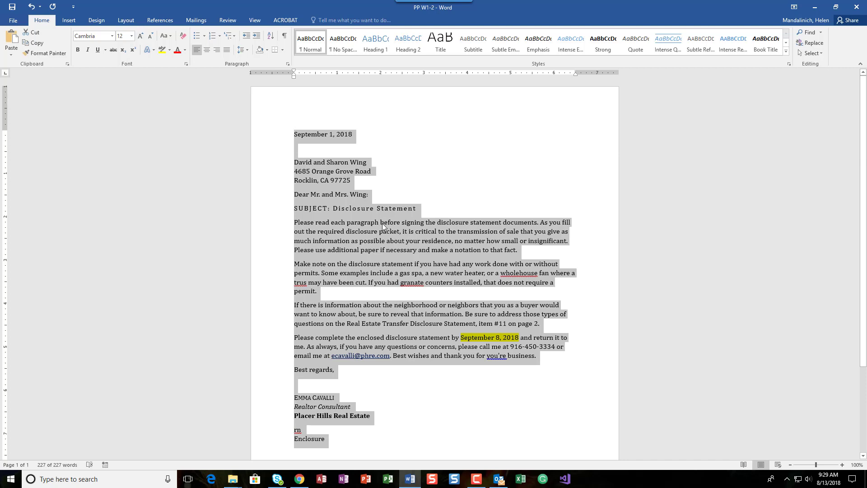
left_click(131, 37)
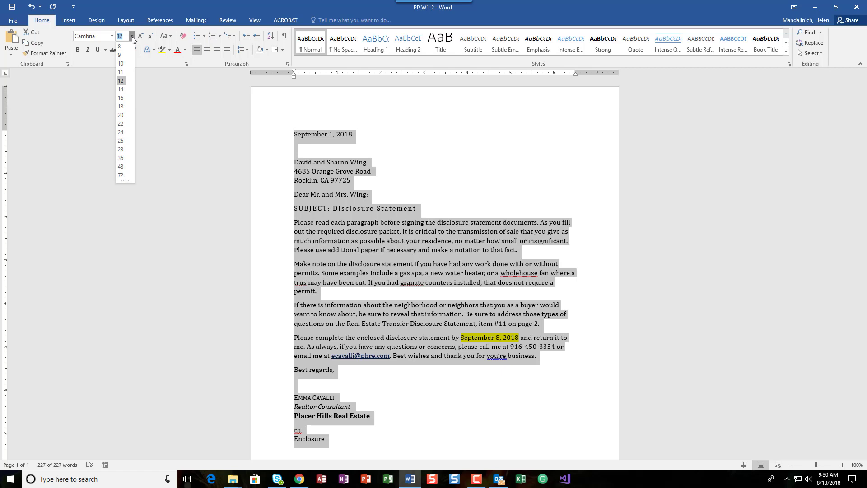
left_click(121, 82)
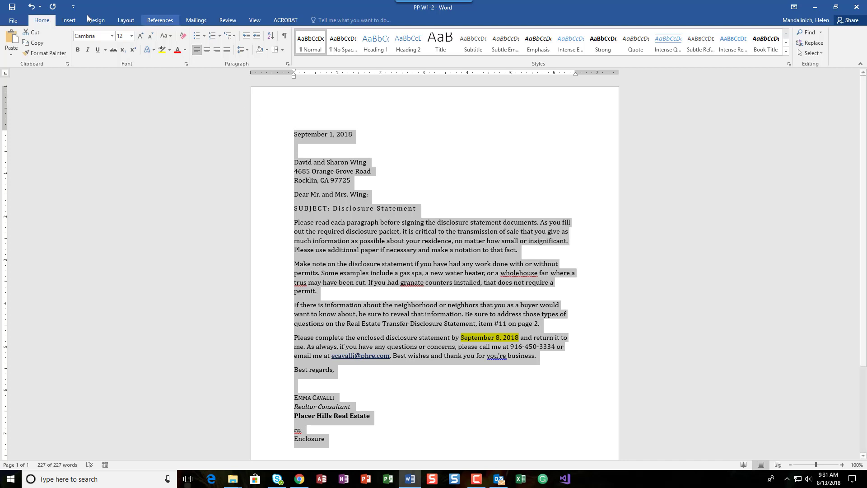
left_click(387, 249)
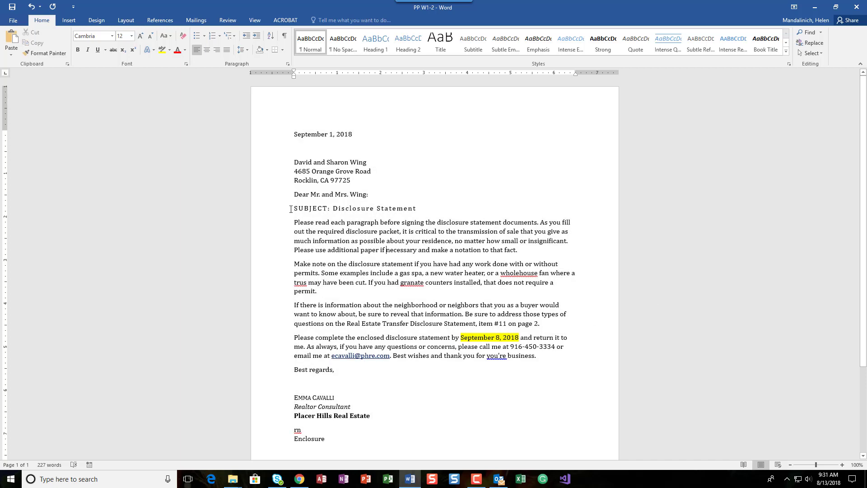
Change the word "SUBJECT" in the subject line to UPPERCASE
left_click_drag(296, 206, 321, 205)
left_click(321, 205)
double_click(312, 207)
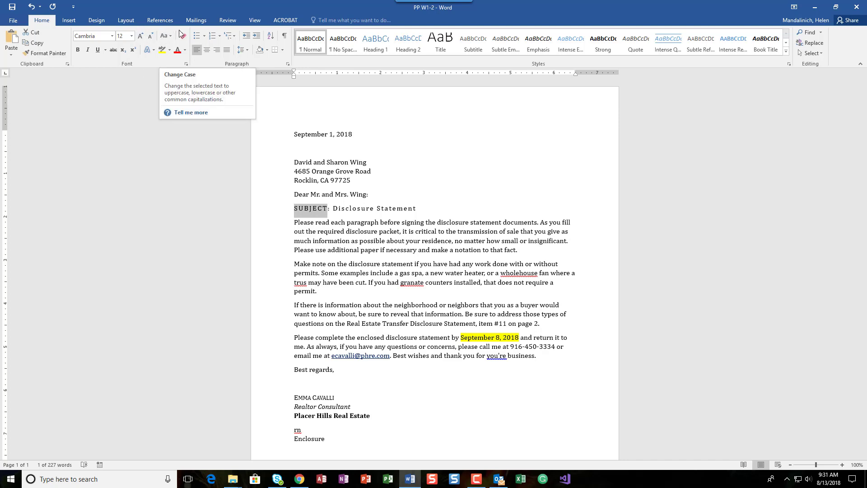
left_click(170, 40)
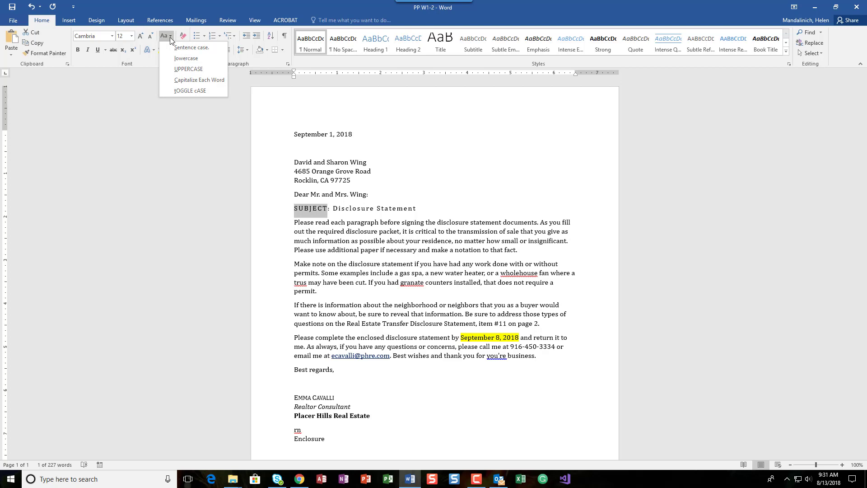
left_click(193, 69)
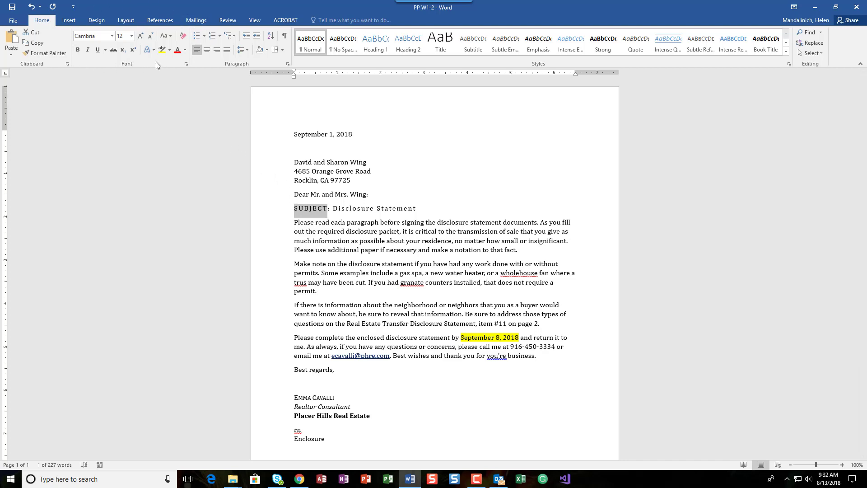
Set the character spacing of the word "SUBJECT" to Expanded by 1.5 pt
left_click(186, 64)
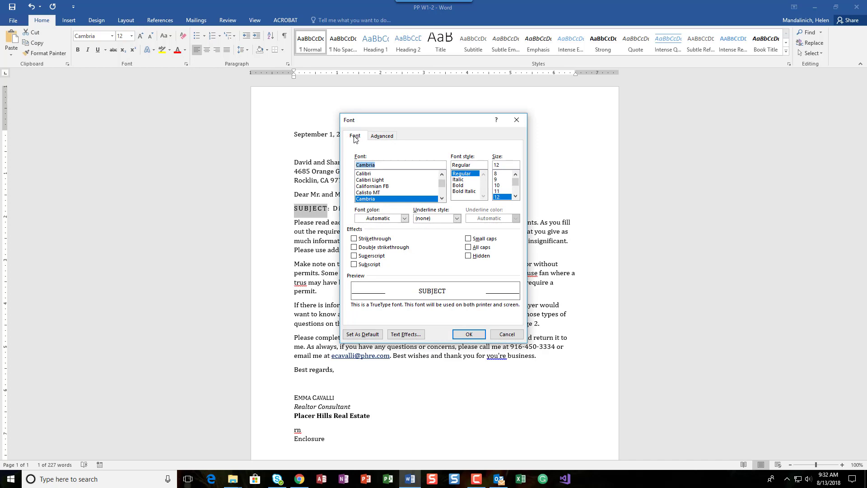
left_click(384, 140)
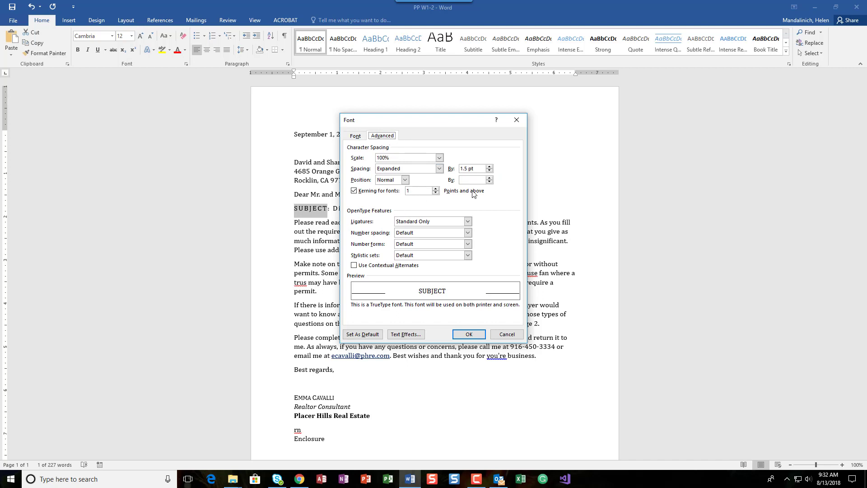
left_click(440, 170)
left_click(427, 185)
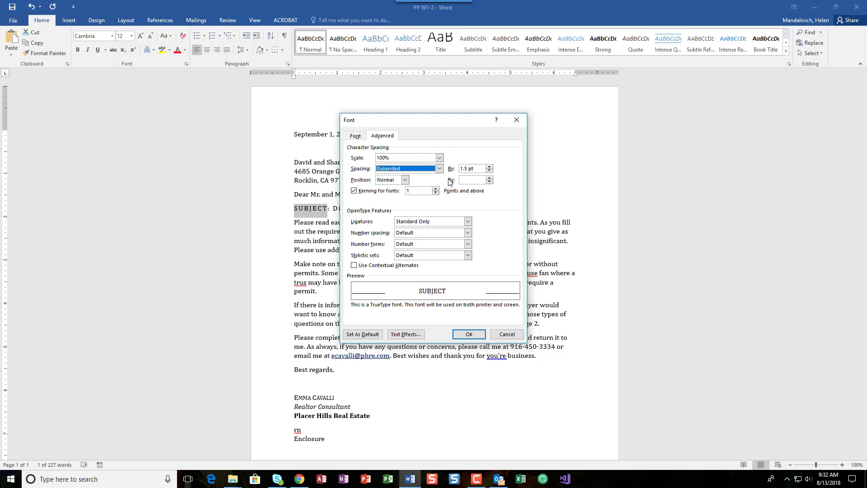
left_click(489, 167)
left_click(489, 171)
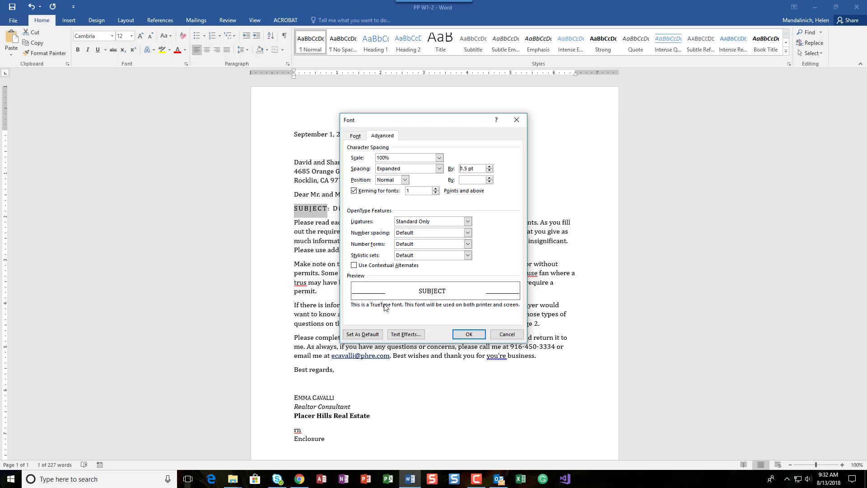
left_click(456, 336)
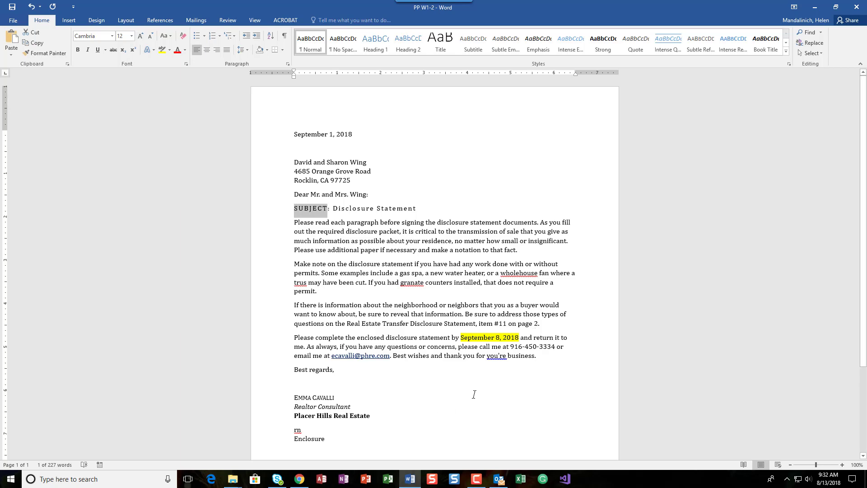
Apply the standard Dark Blue font color to the e-mail address in the last body paragraph
scroll(408, 441, "down", 3)
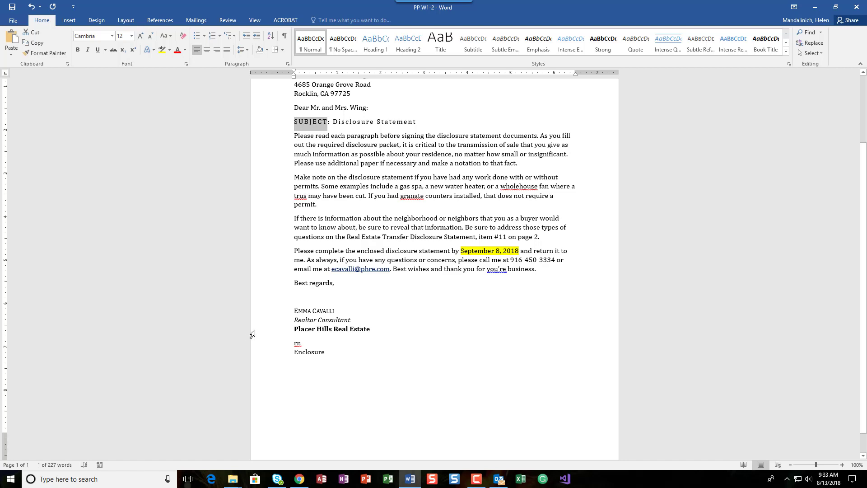
scroll(434, 340, "up", 1)
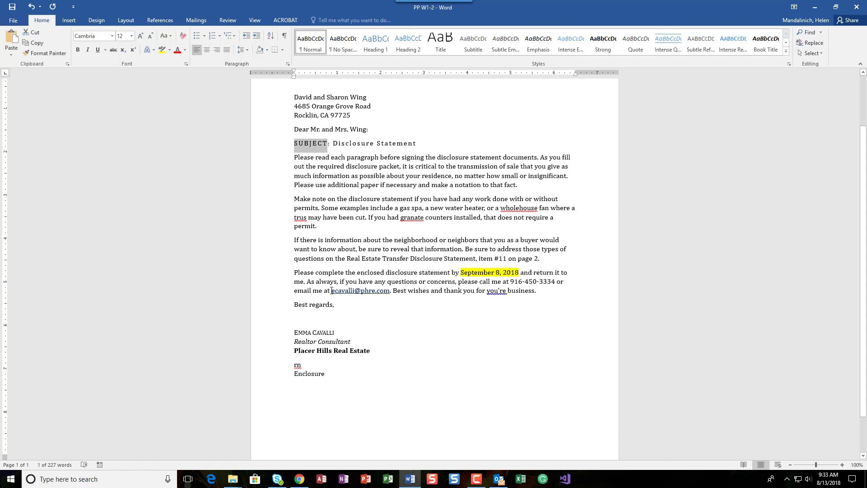
left_click_drag(331, 290, 388, 290)
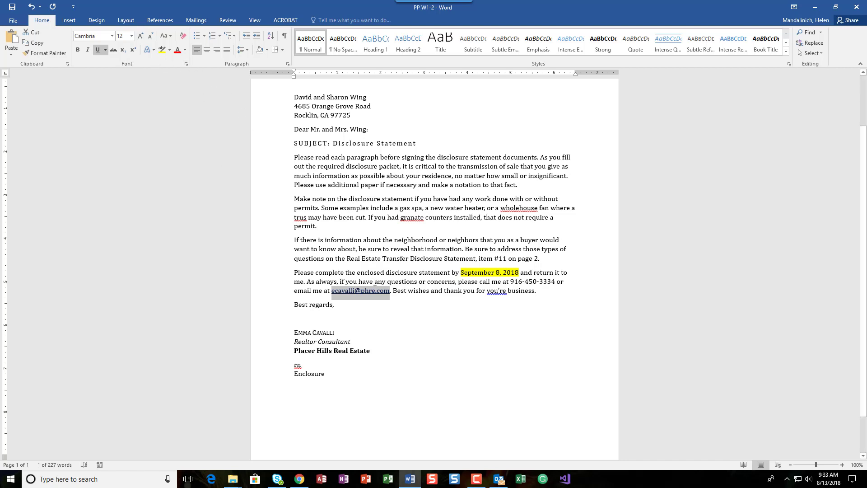
left_click(185, 50)
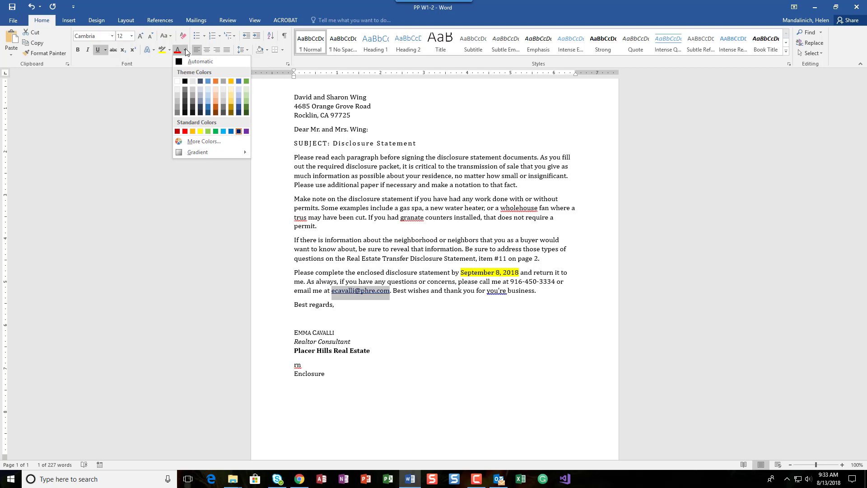
left_click(239, 131)
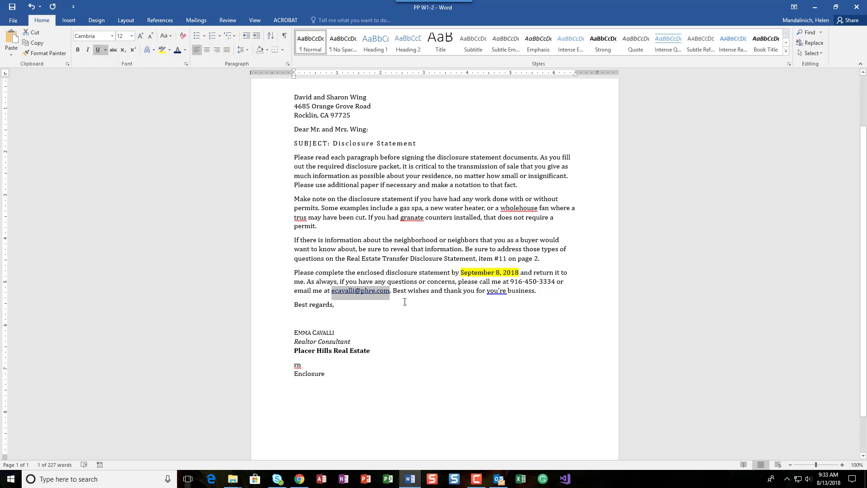
left_click(371, 307)
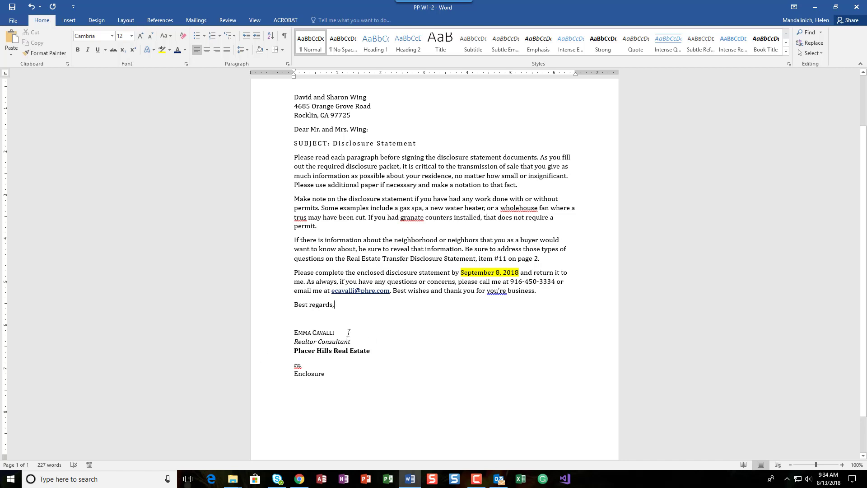
Review the font effects, including Small caps, and the advanced character settings of the sender's name below the closing
left_click(278, 337)
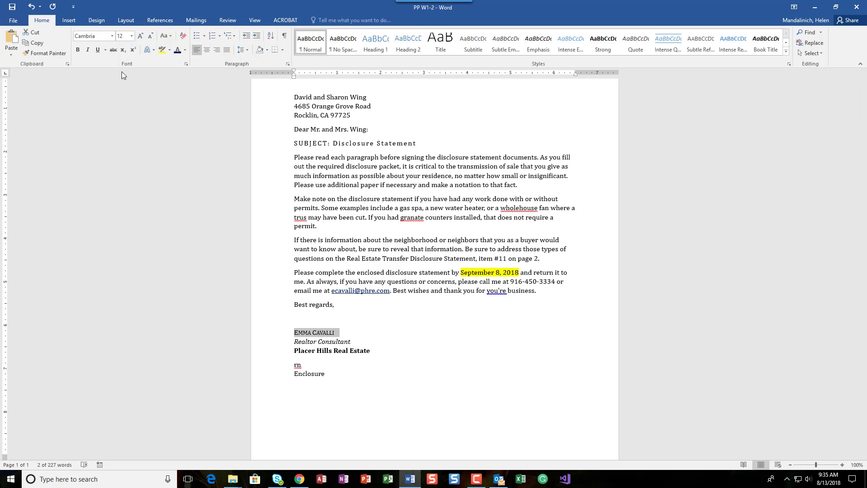
left_click(185, 65)
left_click(350, 136)
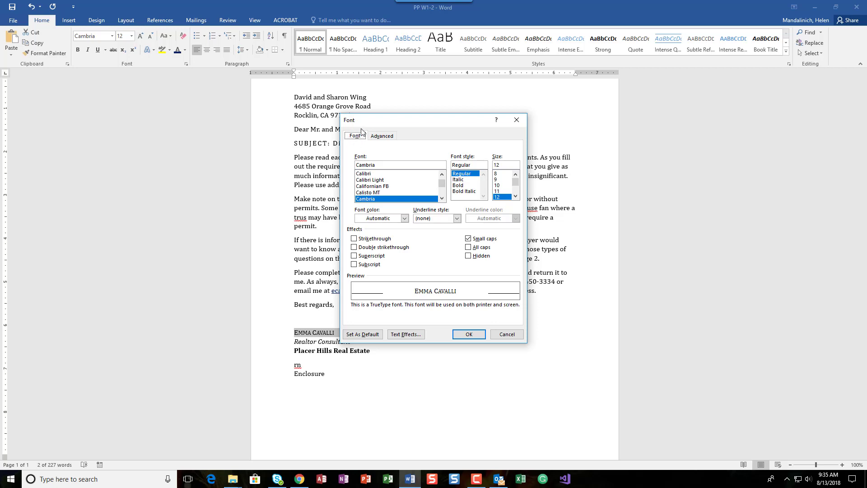
left_click(379, 137)
left_click(361, 136)
left_click(379, 137)
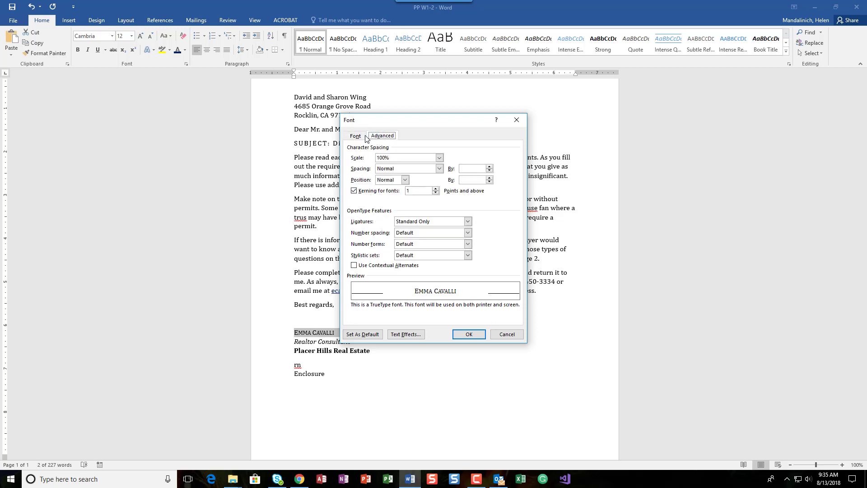
left_click(361, 136)
left_click(379, 137)
left_click(361, 137)
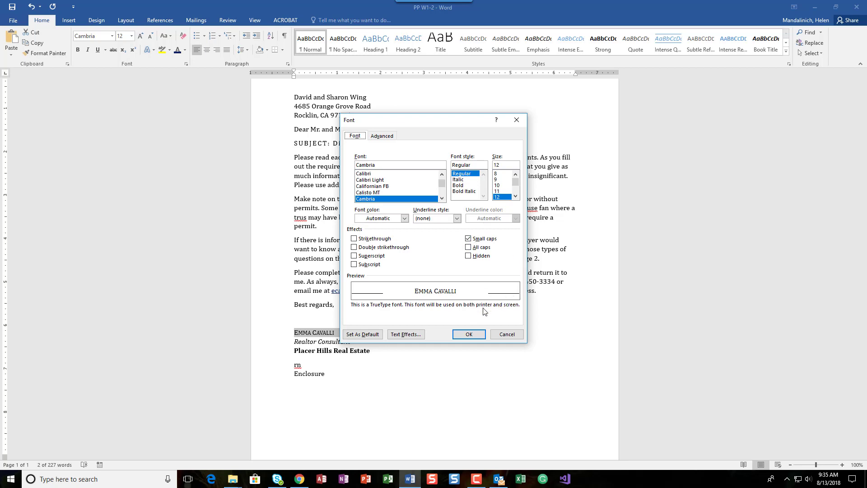
left_click(468, 335)
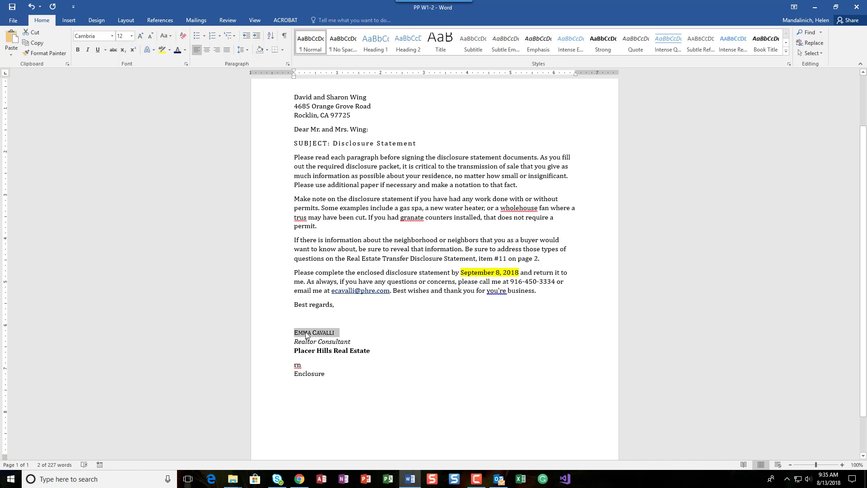
Check the italic formatting of the "Realtor Consultant" line and the bold formatting of the "Placer Hills Real Estate" line
left_click(272, 349)
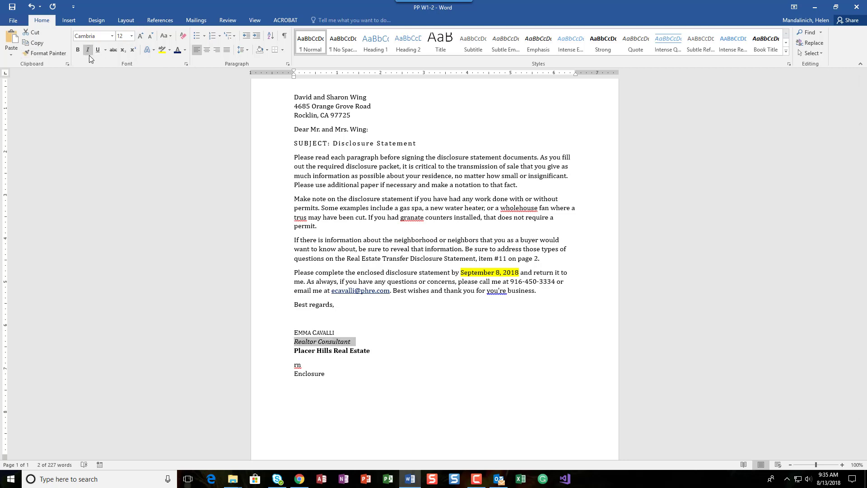
left_click(276, 353)
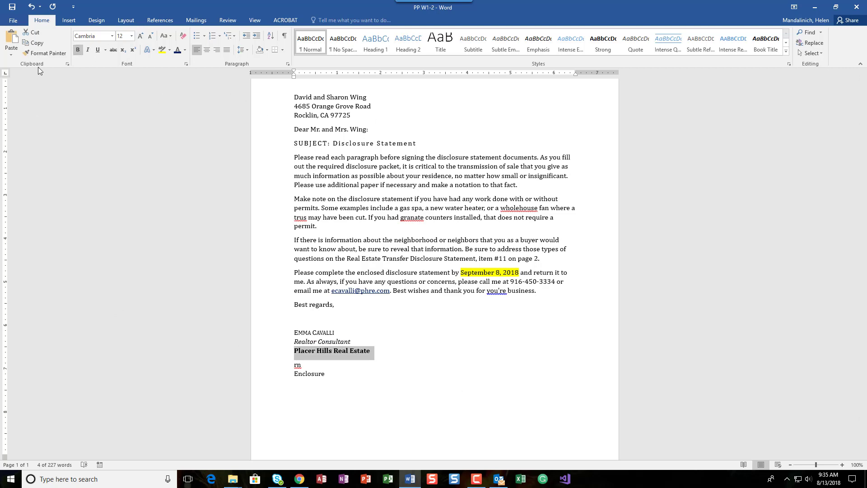
left_click(467, 355)
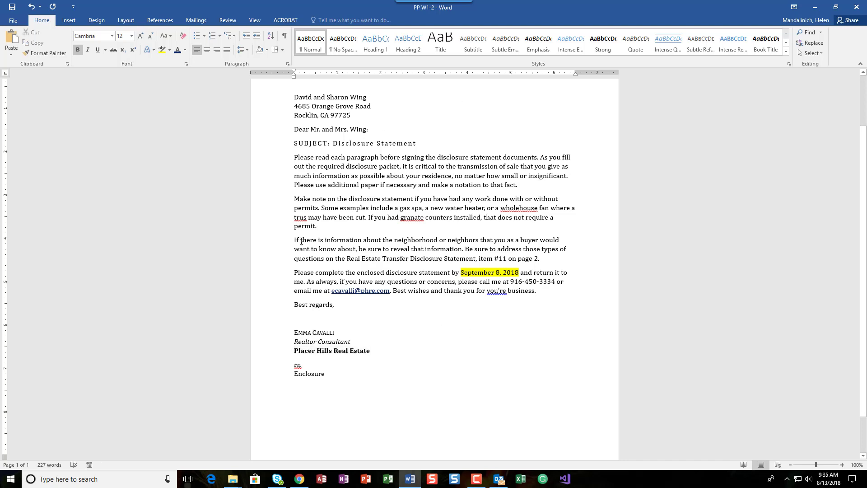